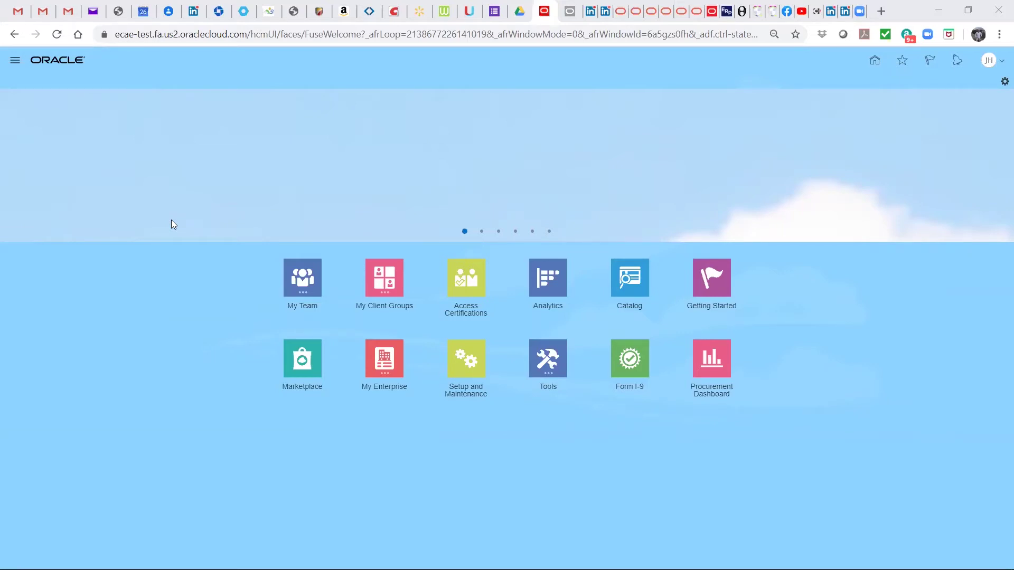
# Start a new user account from the Security Console's Users list.
pyautogui.click(15, 60)
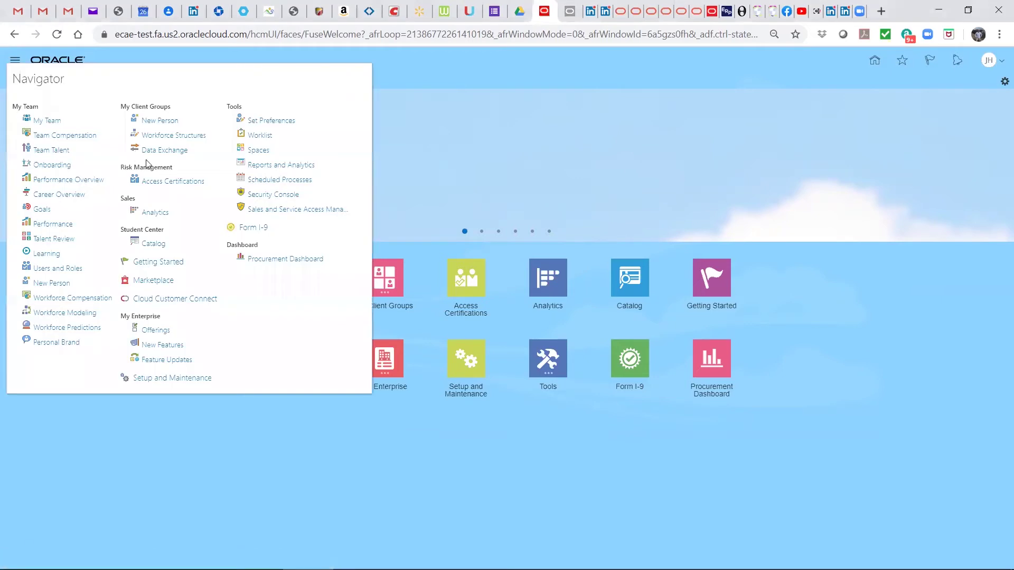
pyautogui.click(276, 198)
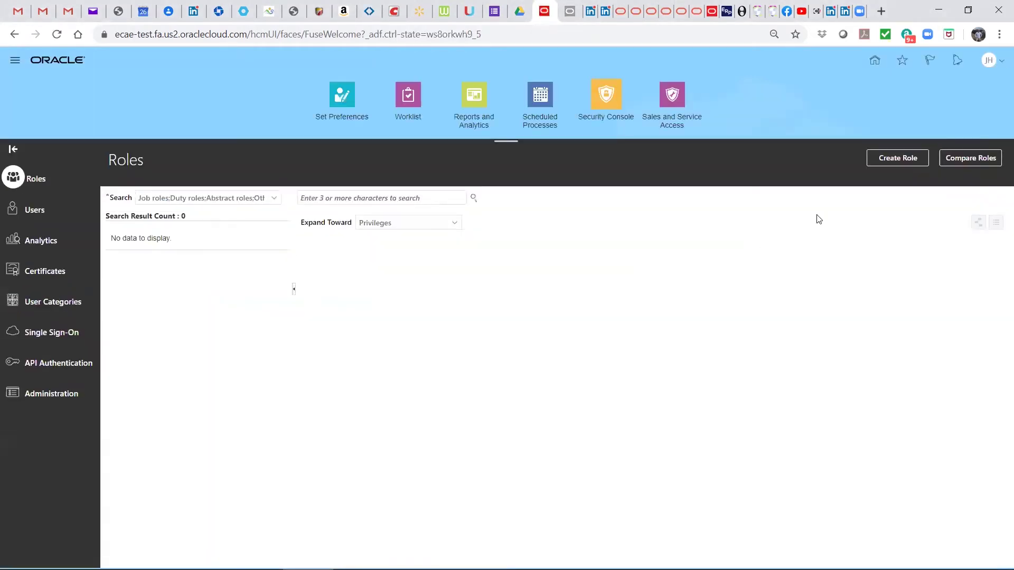
pyautogui.click(34, 214)
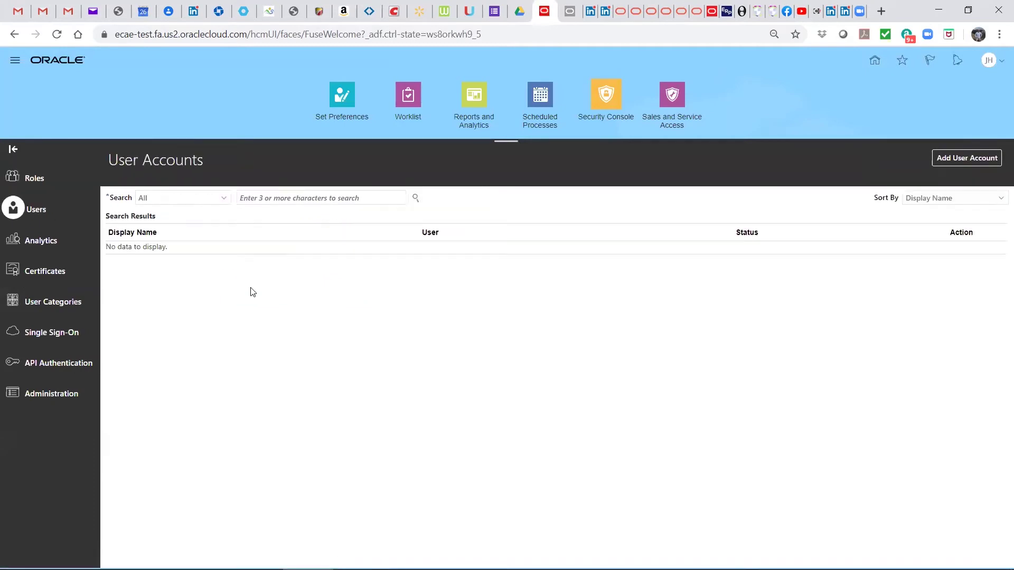
pyautogui.click(938, 165)
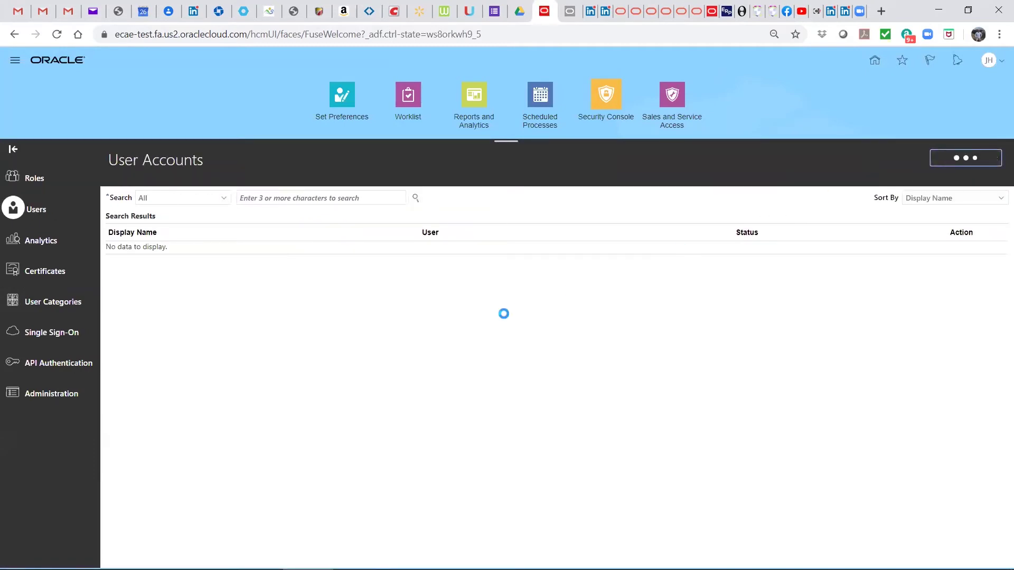
# Enter Test New User's name, email, user name, and the password twice.
pyautogui.click(658, 242)
pyautogui.write('Test New')
pyautogui.press('Tab')
pyautogui.write('User')
pyautogui.press('Tab')
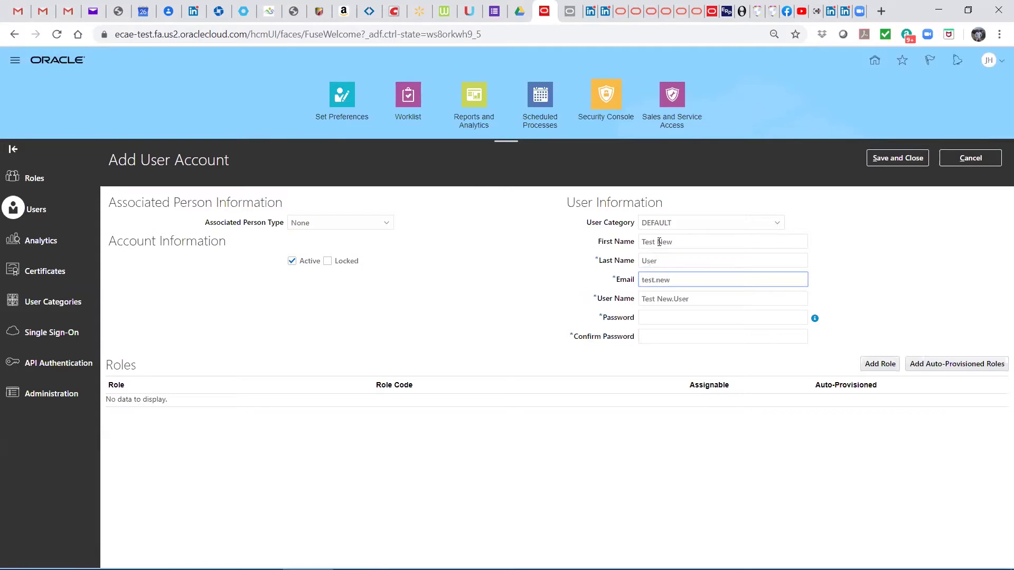
pyautogui.press('Tab')
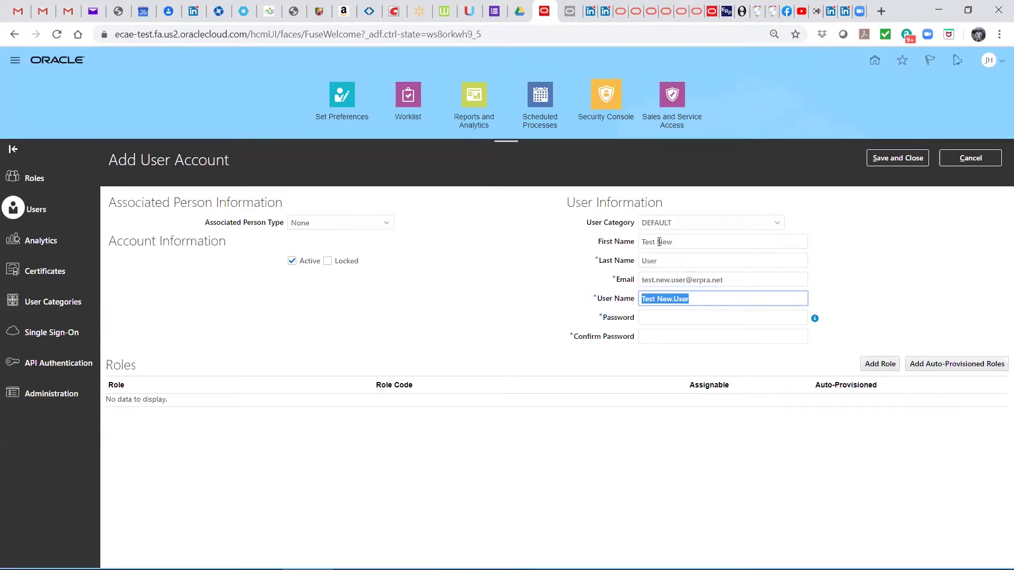
pyautogui.press('Tab')
pyautogui.write('*******')
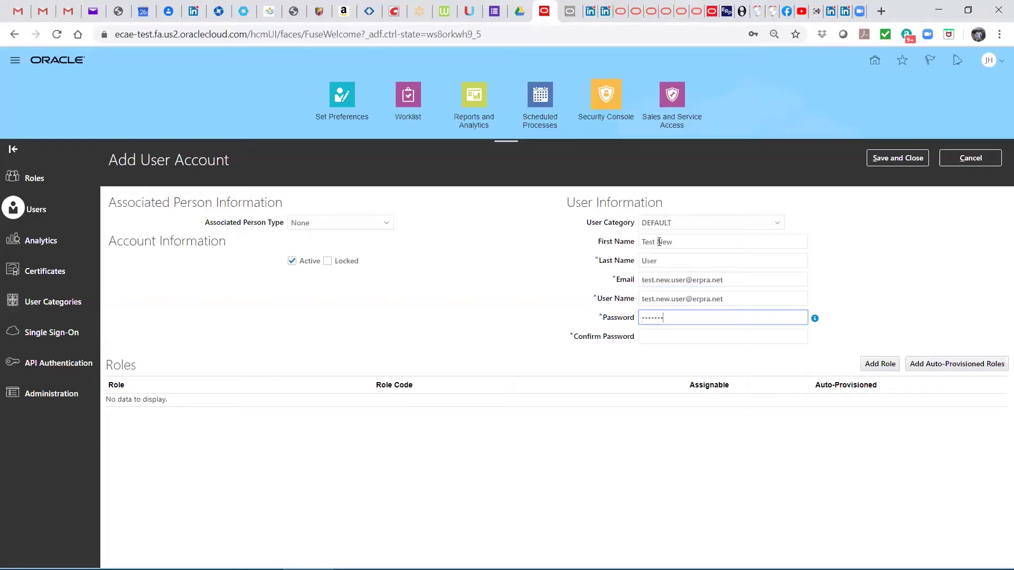
pyautogui.press('Tab')
pyautogui.write('********')
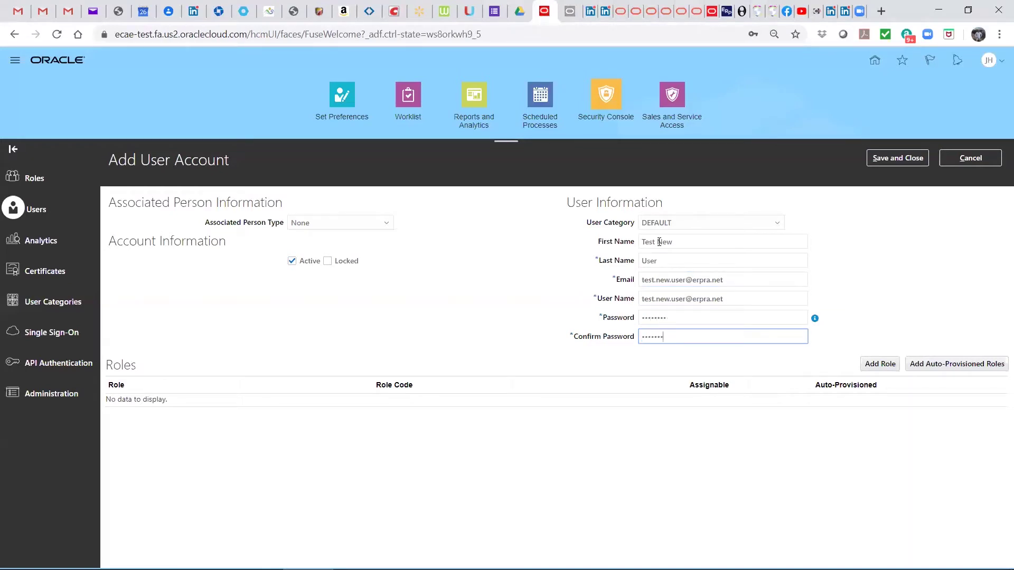
pyautogui.press('Tab')
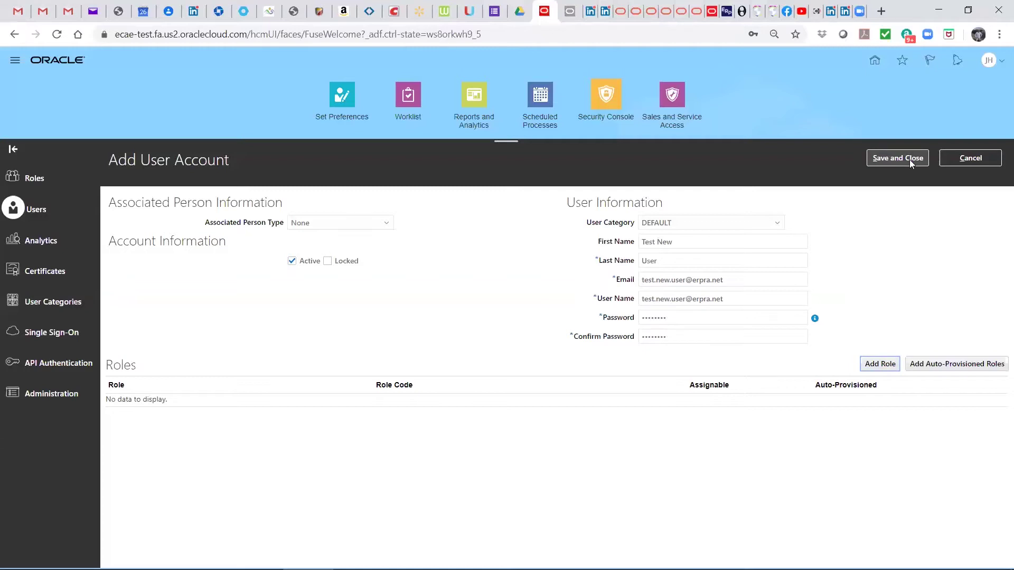
# Attempt to save the account, then retype the password and its confirmation.
pyautogui.click(898, 158)
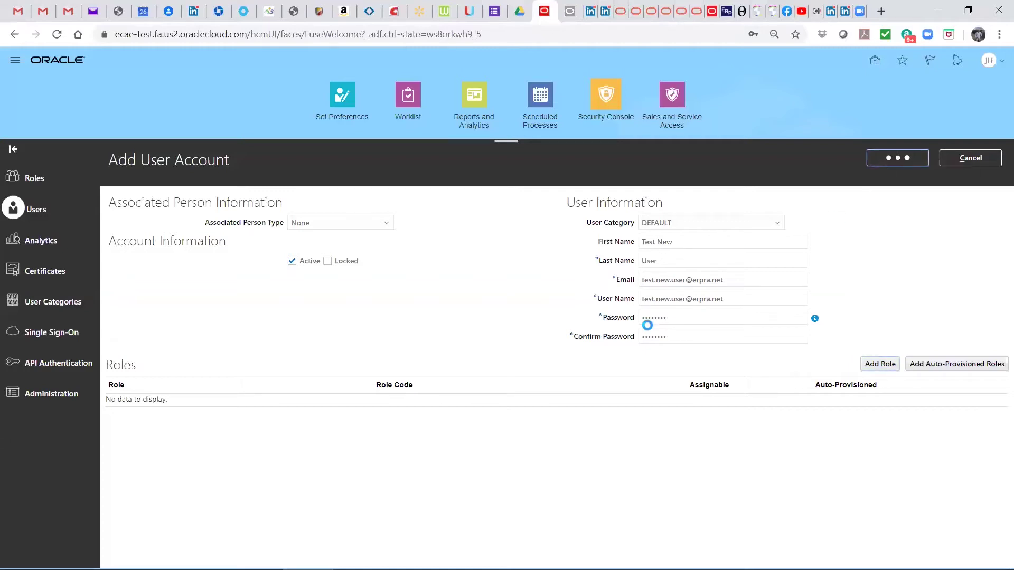
pyautogui.doubleClick(672, 337)
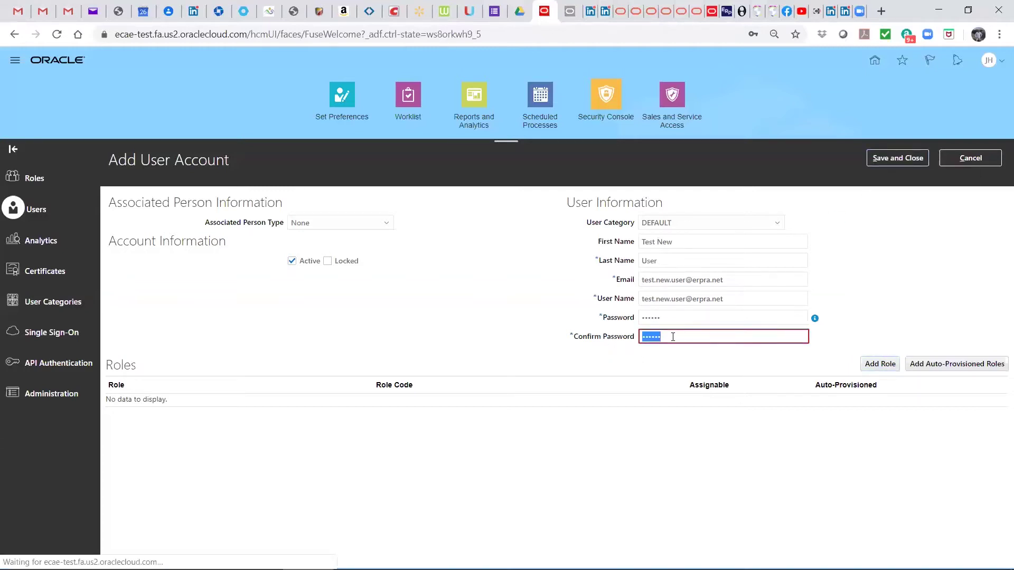
pyautogui.write('********')
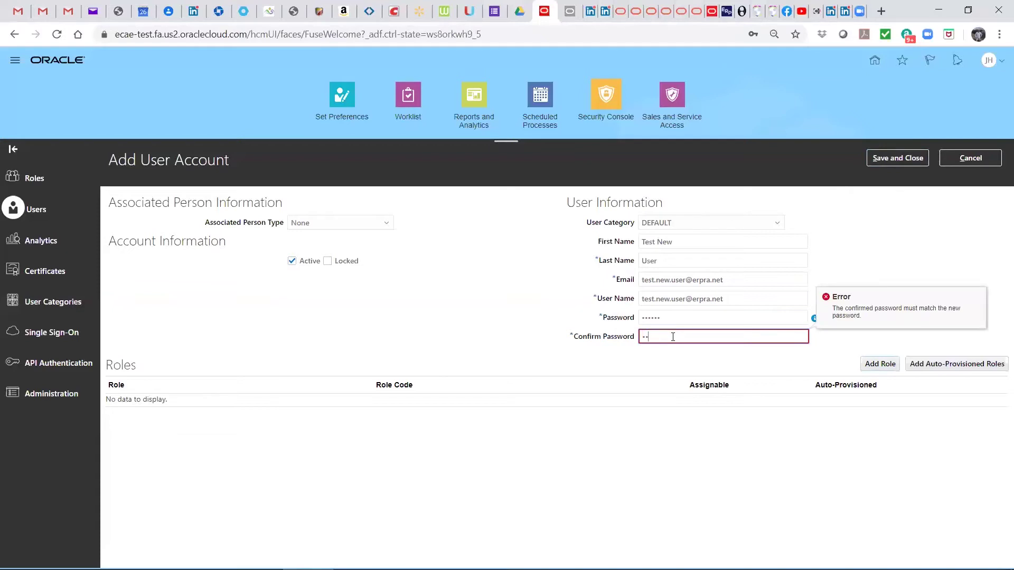
pyautogui.doubleClick(672, 337)
pyautogui.hotkey('shift', 'Tab')
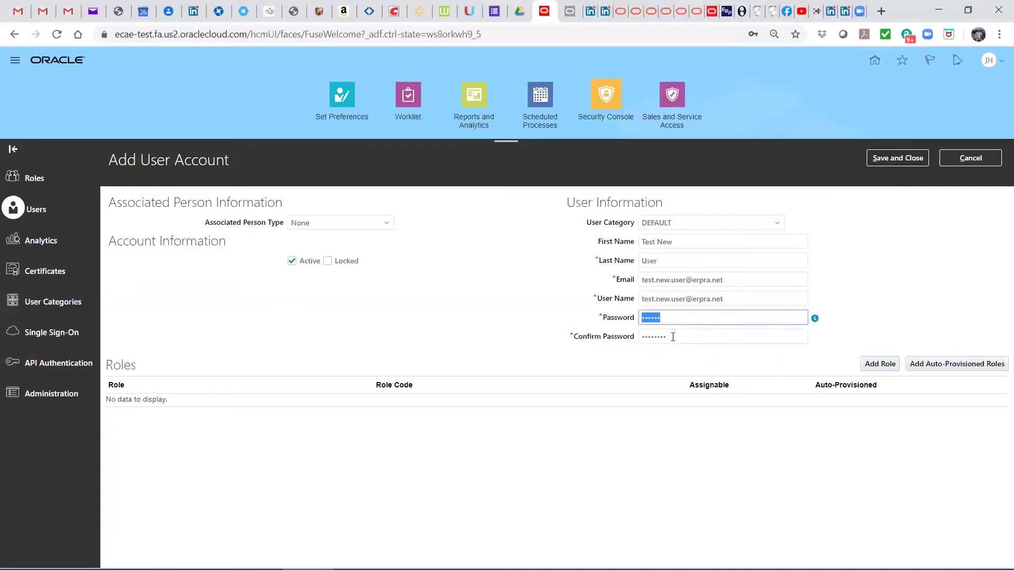
pyautogui.write('********')
pyautogui.press('Tab')
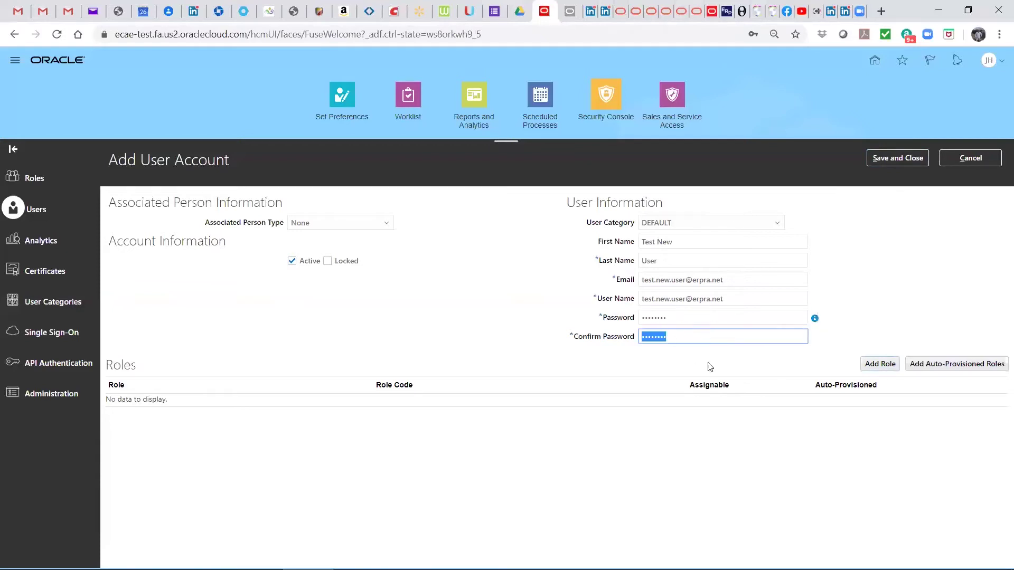
# Add the IT Security Manager role to the new user account.
pyautogui.click(880, 363)
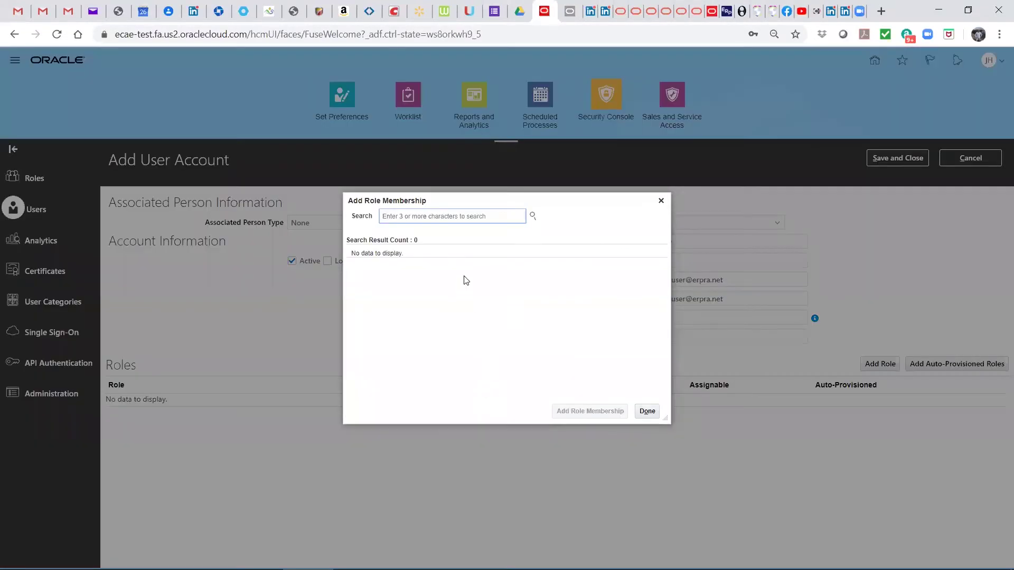
pyautogui.click(462, 216)
pyautogui.write('IT Security')
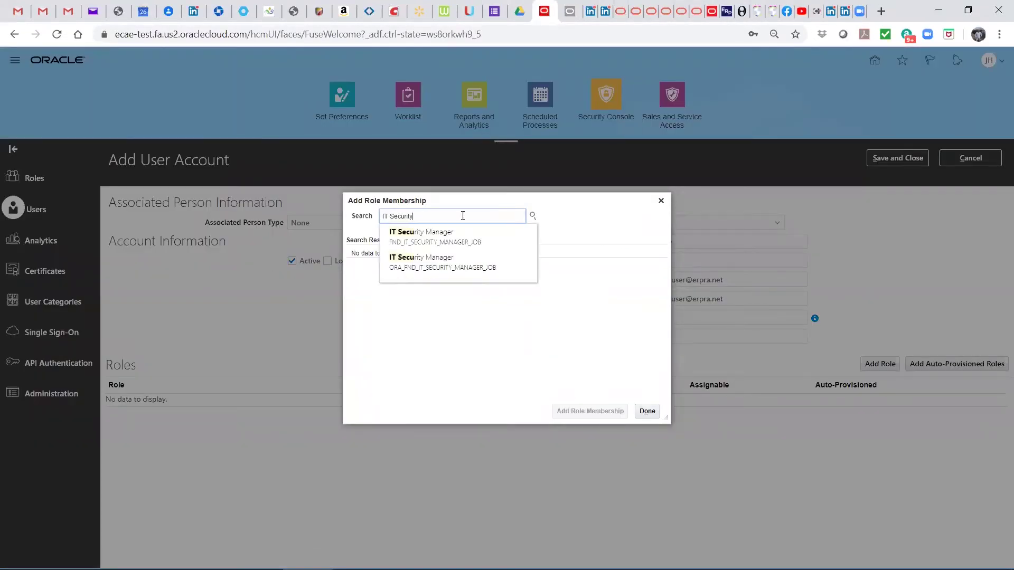
pyautogui.click(447, 268)
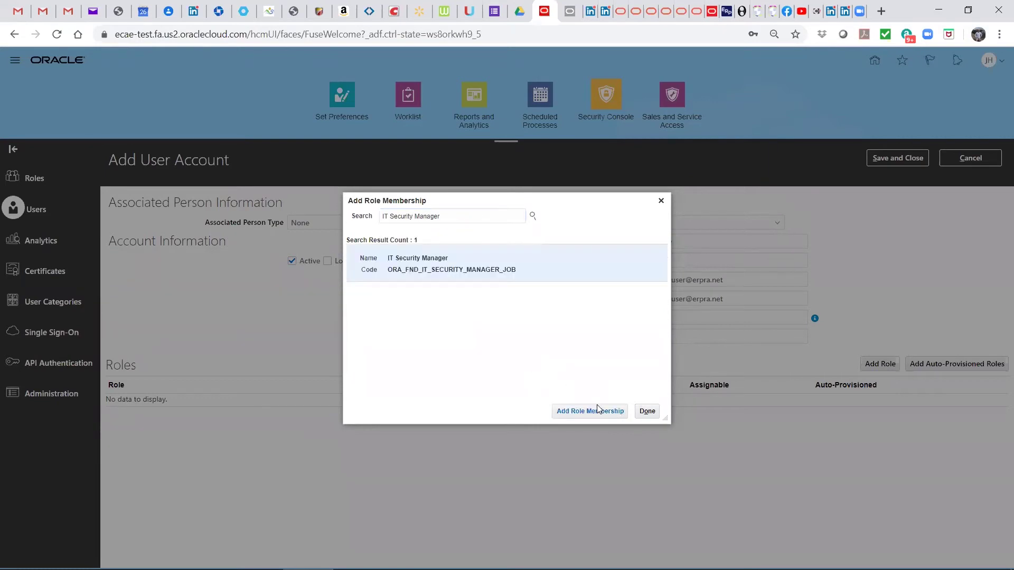
pyautogui.click(585, 414)
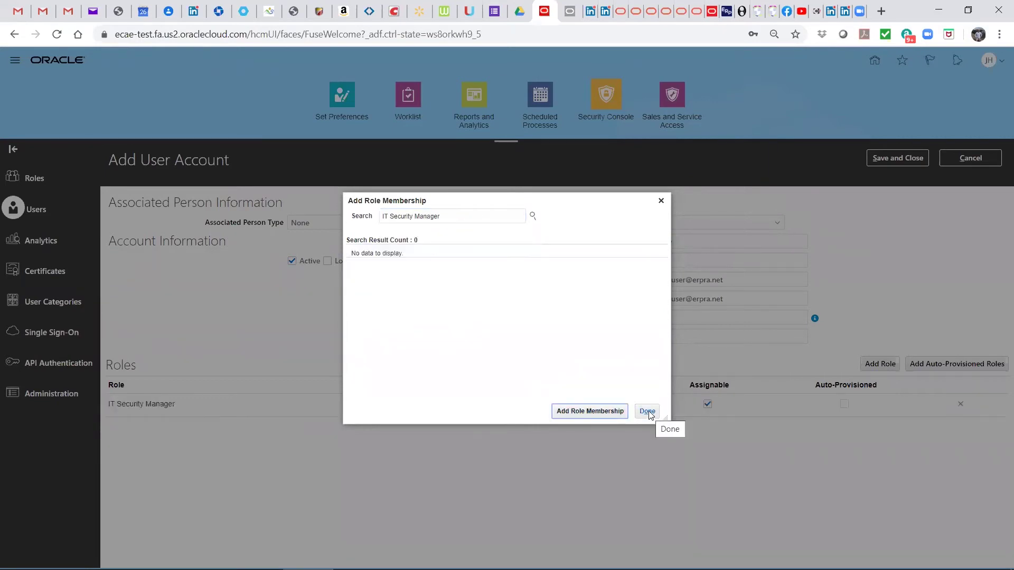
pyautogui.click(648, 412)
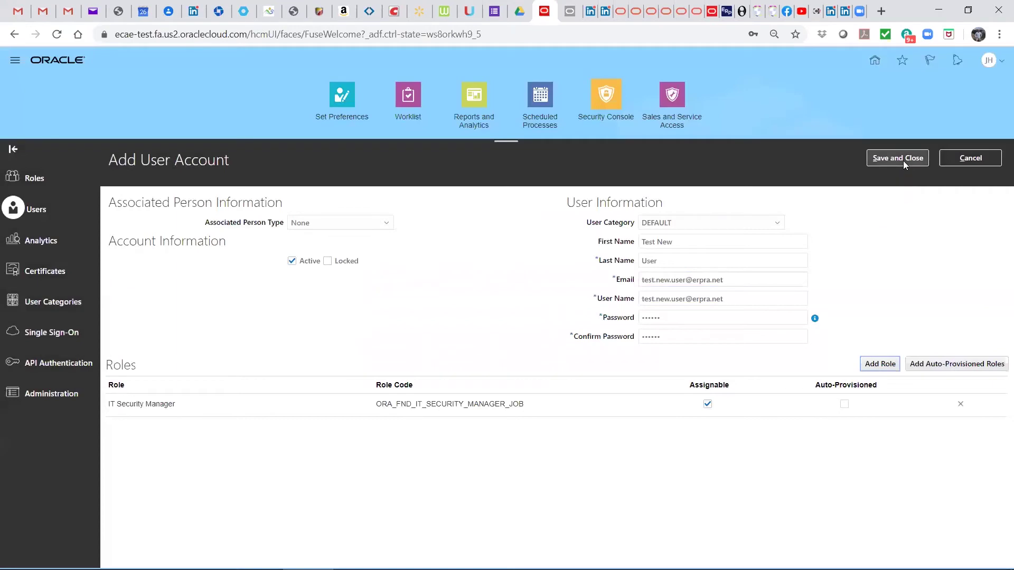
# Re-enter matching passwords after a failed save, then save and close the account.
pyautogui.click(903, 159)
pyautogui.click(674, 318)
pyautogui.doubleClick(674, 317)
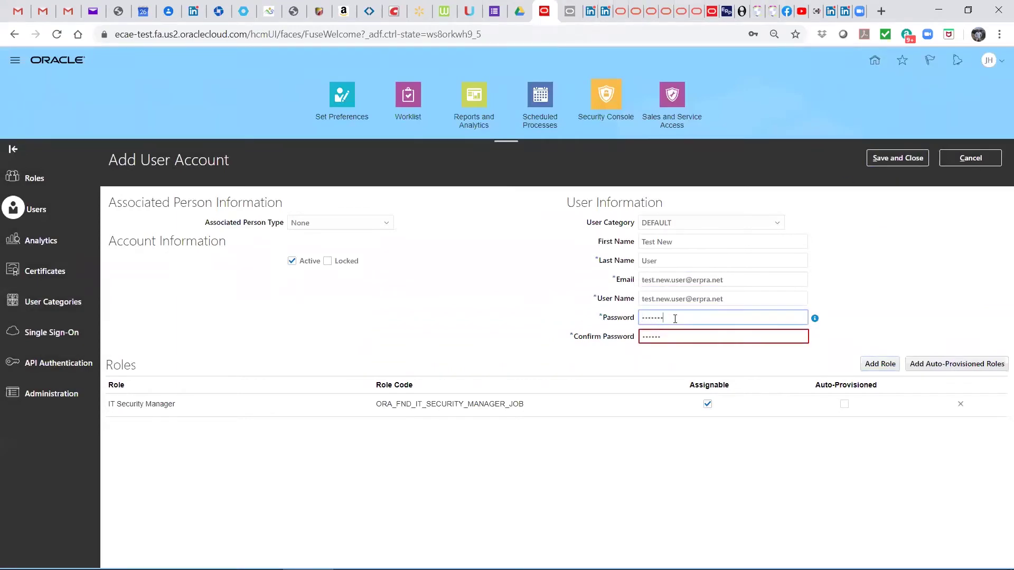
pyautogui.press('Tab')
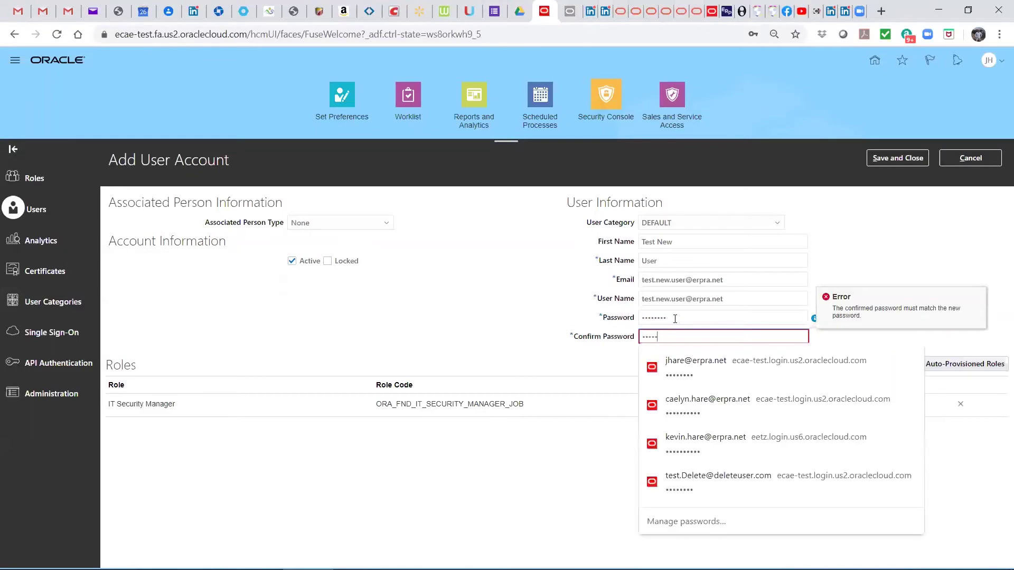
pyautogui.press('Tab')
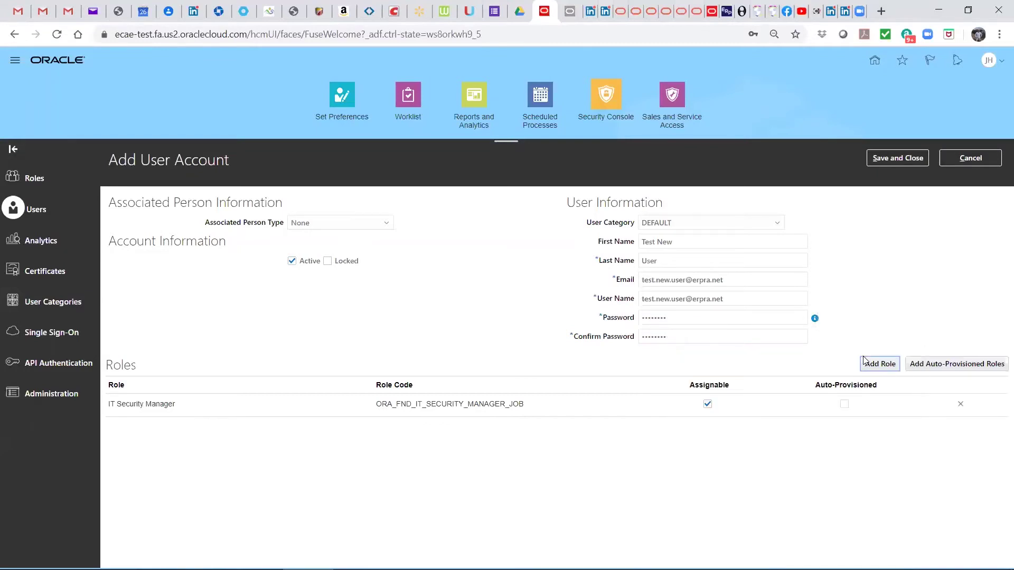
pyautogui.click(907, 163)
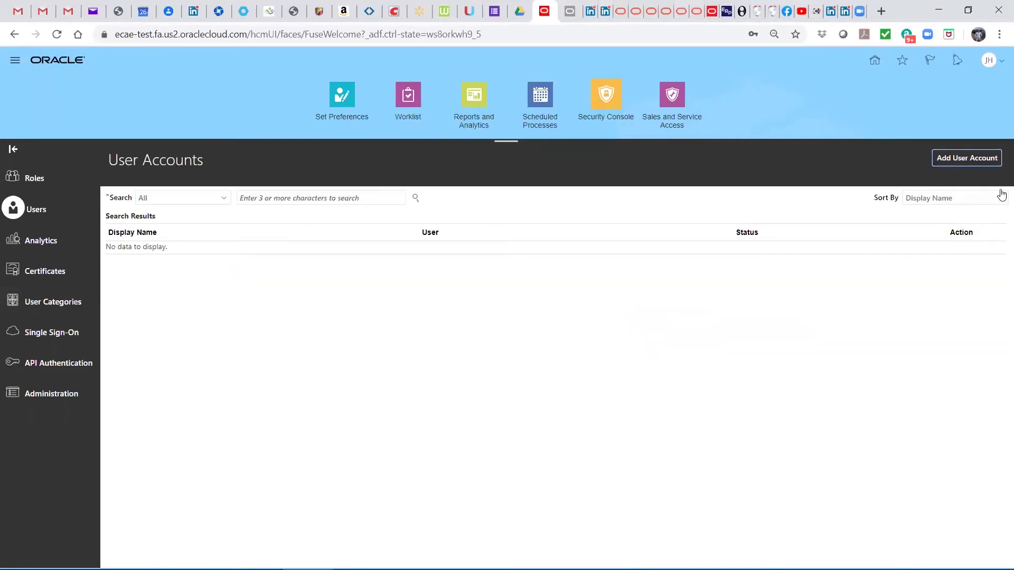
# Sign the administrator out of the application.
pyautogui.click(995, 64)
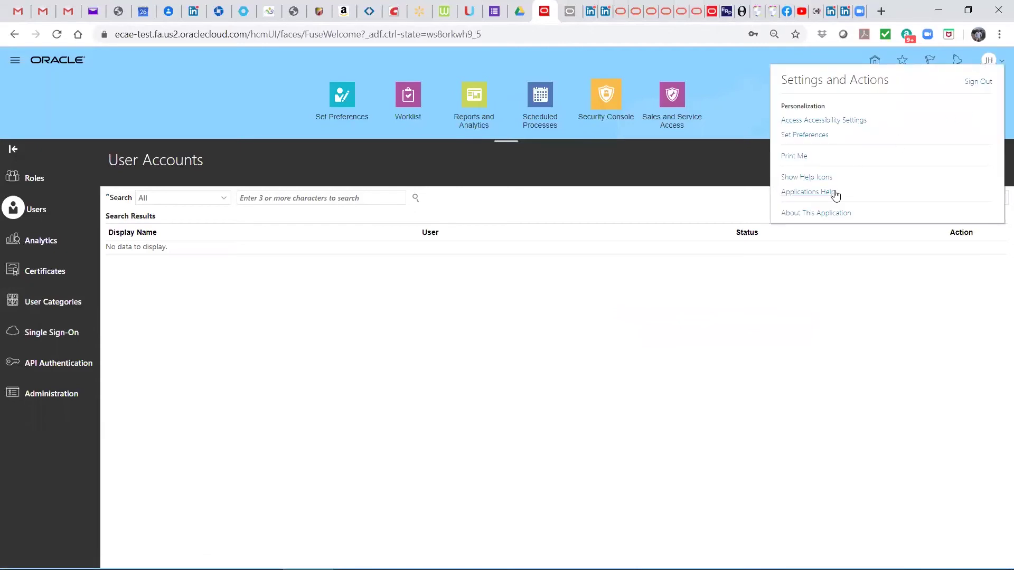
pyautogui.click(967, 85)
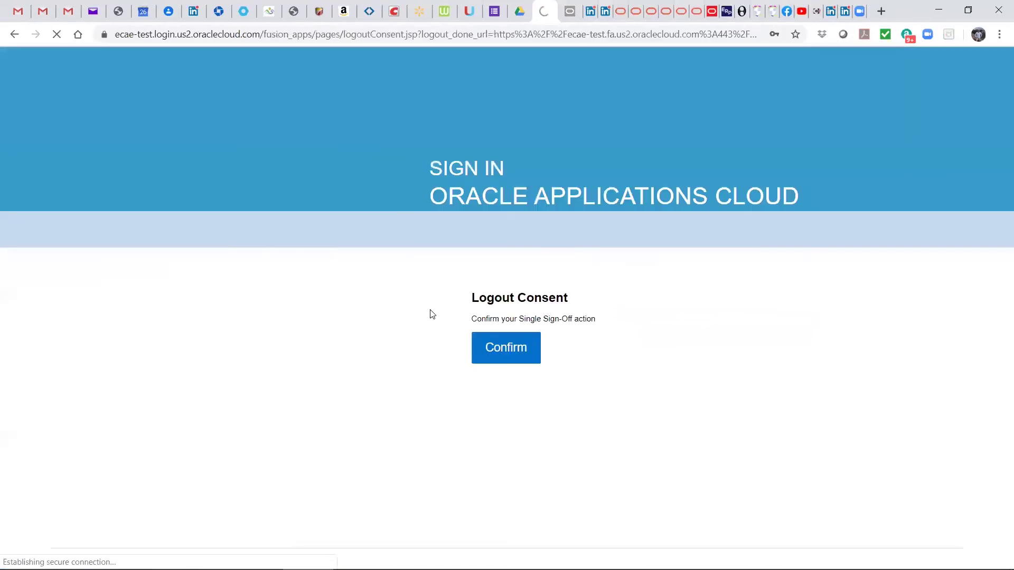
pyautogui.click(501, 354)
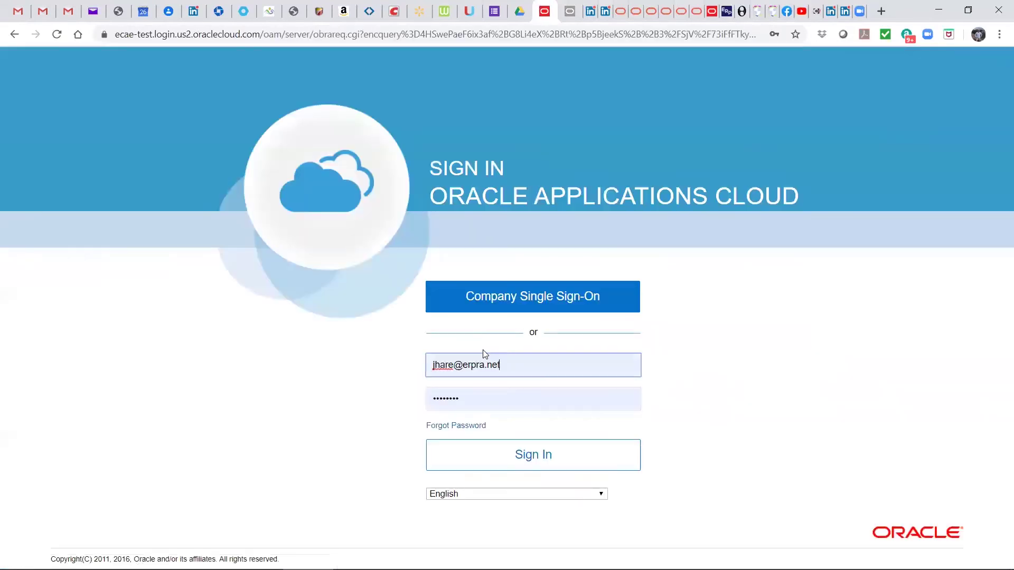
# Replace the prefilled user name with the new user's email and enter the password.
pyautogui.doubleClick(511, 362)
pyautogui.press('BackSpace')
pyautogui.press('BackSpace')
pyautogui.press('BackSpace')
pyautogui.press('BackSpace')
pyautogui.press('BackSpace')
pyautogui.press('BackSpace')
pyautogui.press('BackSpace')
pyautogui.press('Tab')
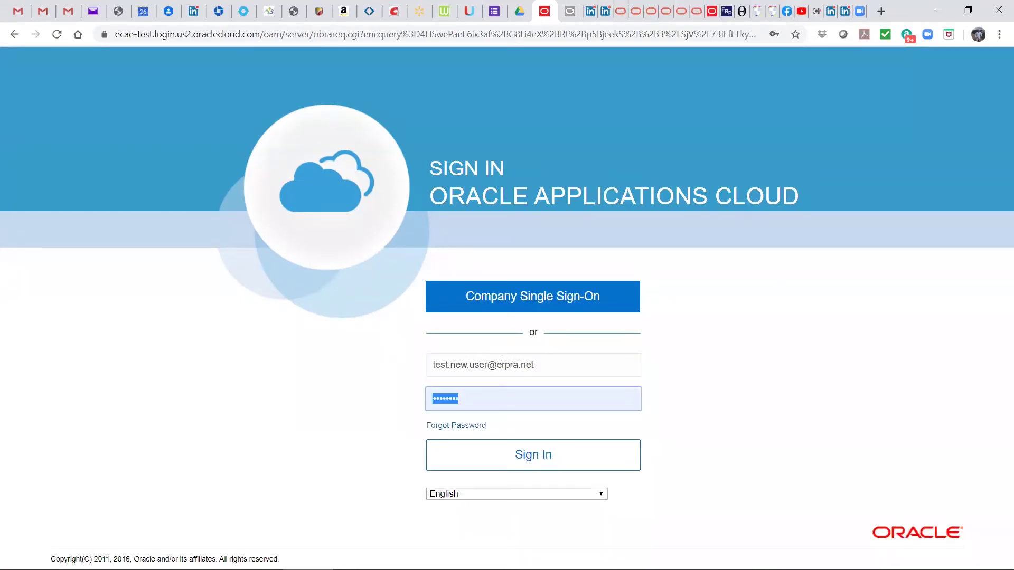
pyautogui.write('********')
pyautogui.press('Tab')
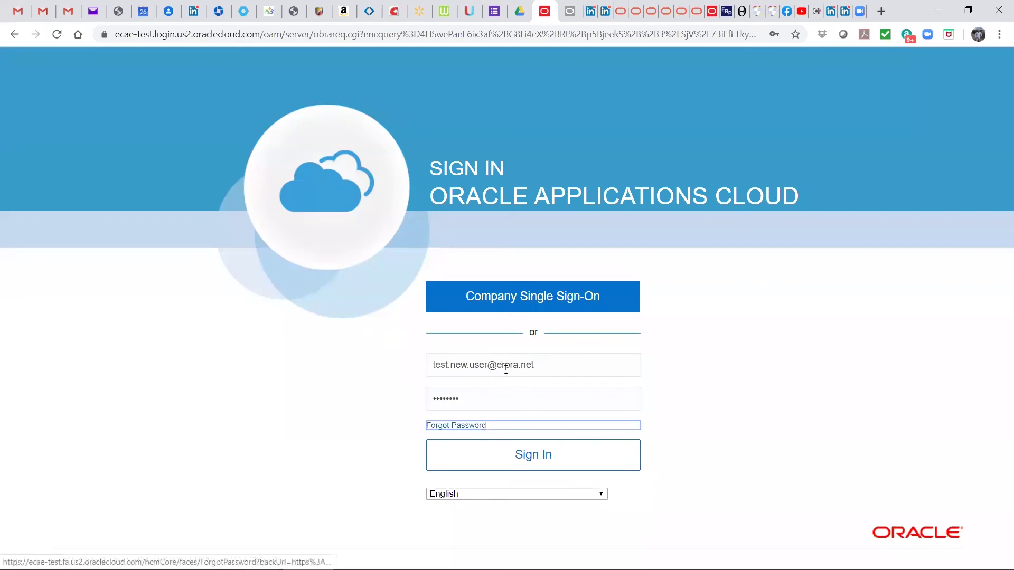
# Sign in as the new user and dismiss Chrome's save-password popup.
pyautogui.click(492, 450)
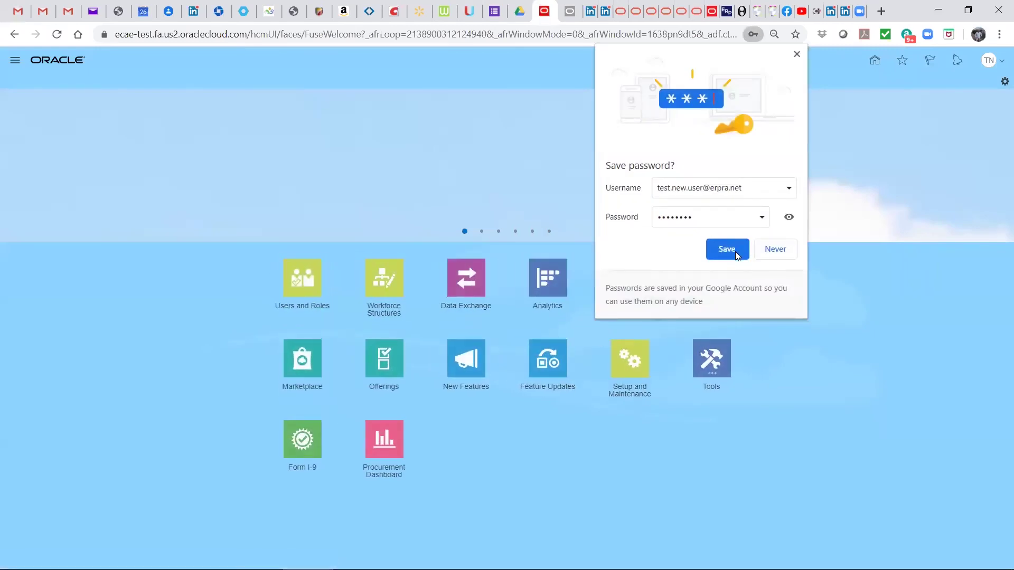
pyautogui.click(734, 251)
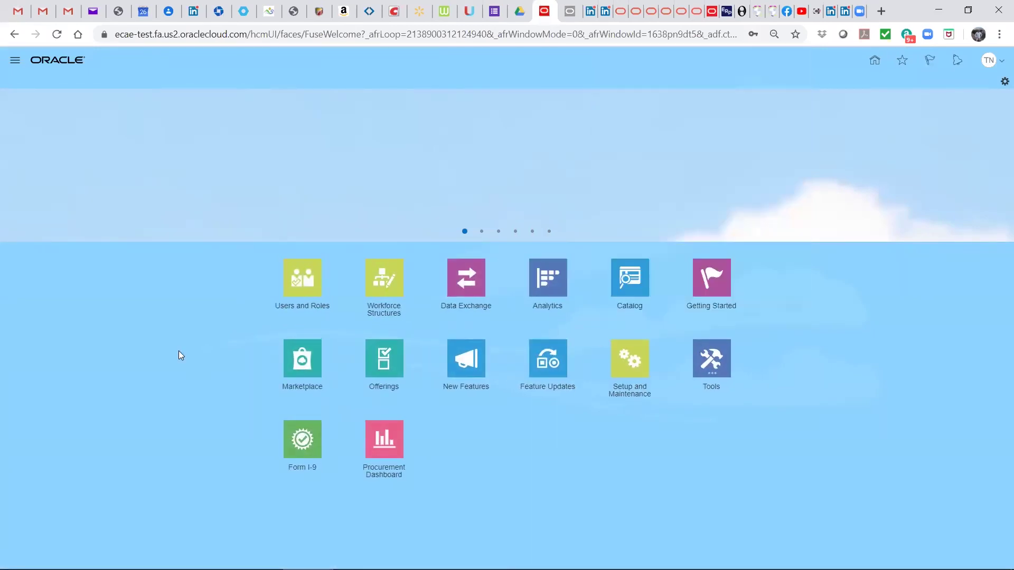